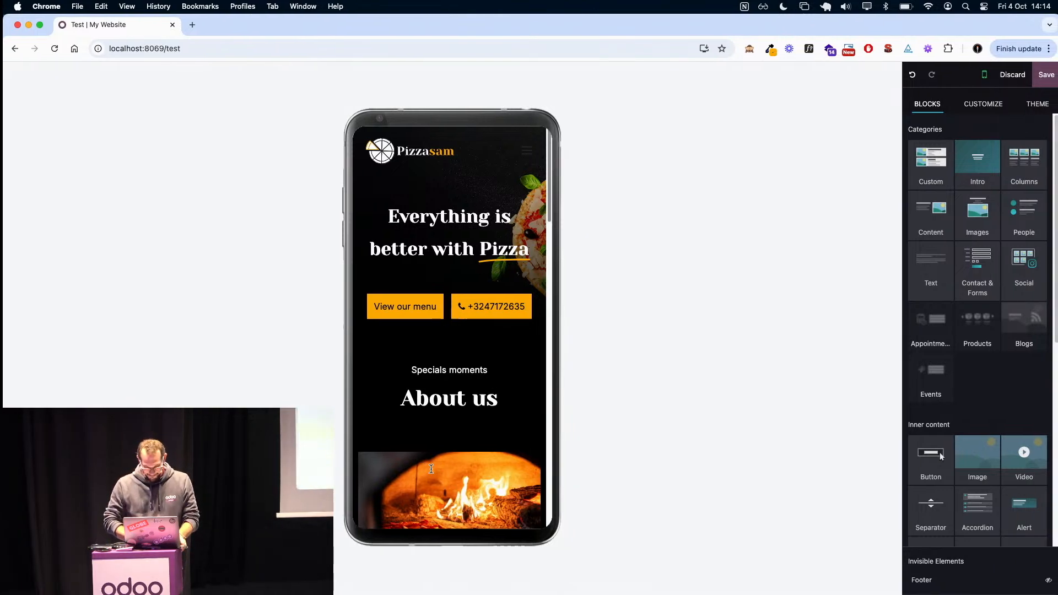
{"action": "key", "text": "ctrl+Right"}
{"action": "key", "text": "Right"}
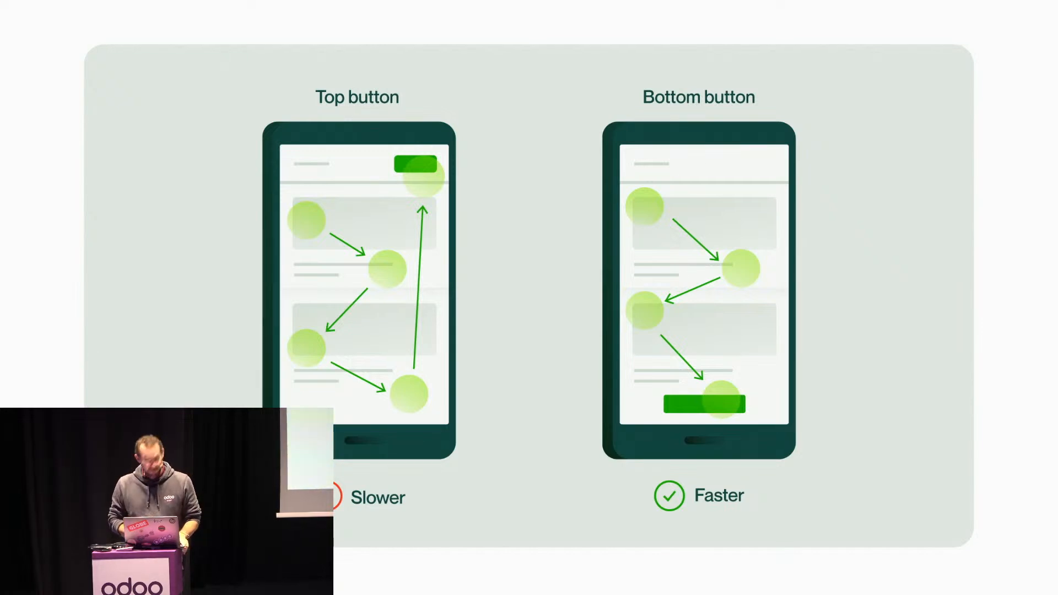
{"action": "key", "text": "Right"}
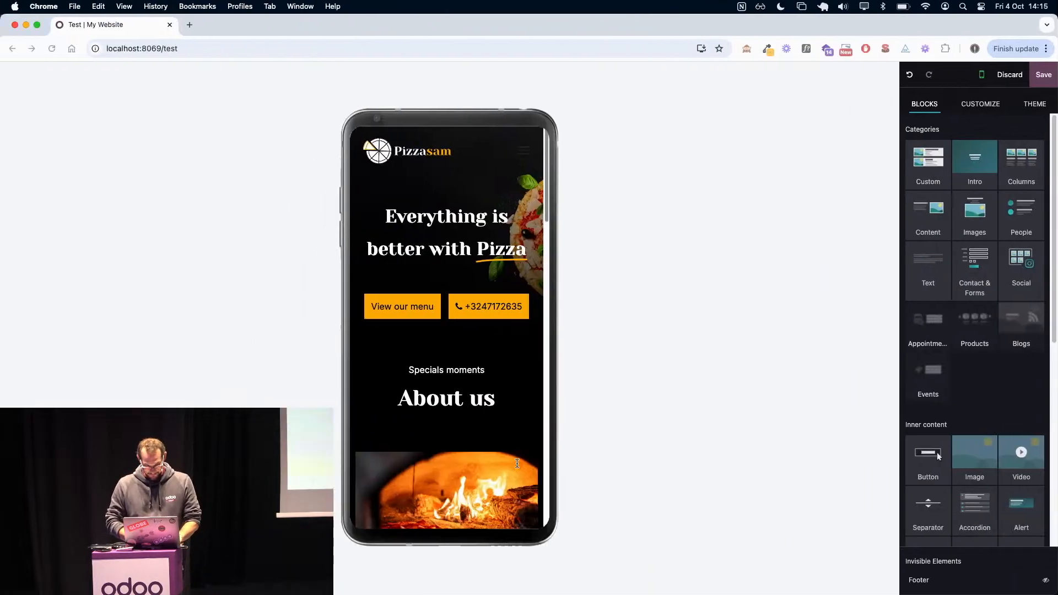
{"action": "scroll", "coordinate": [473, 404], "scroll_direction": "down", "scroll_amount": 15}
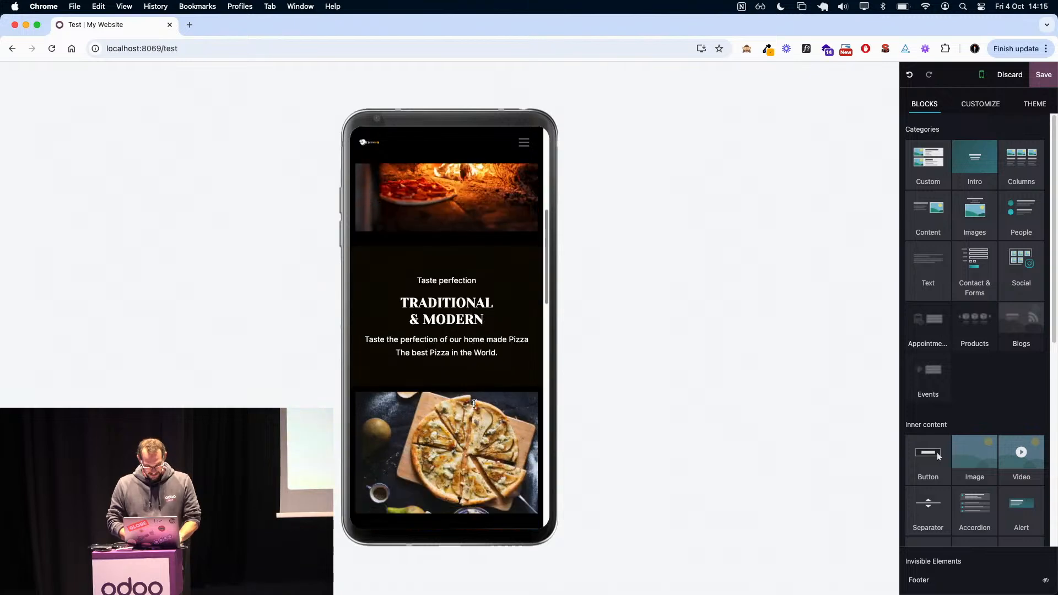
{"action": "scroll", "coordinate": [474, 404], "scroll_direction": "up", "scroll_amount": 5}
{"action": "scroll", "coordinate": [474, 404], "scroll_direction": "down", "scroll_amount": 8}
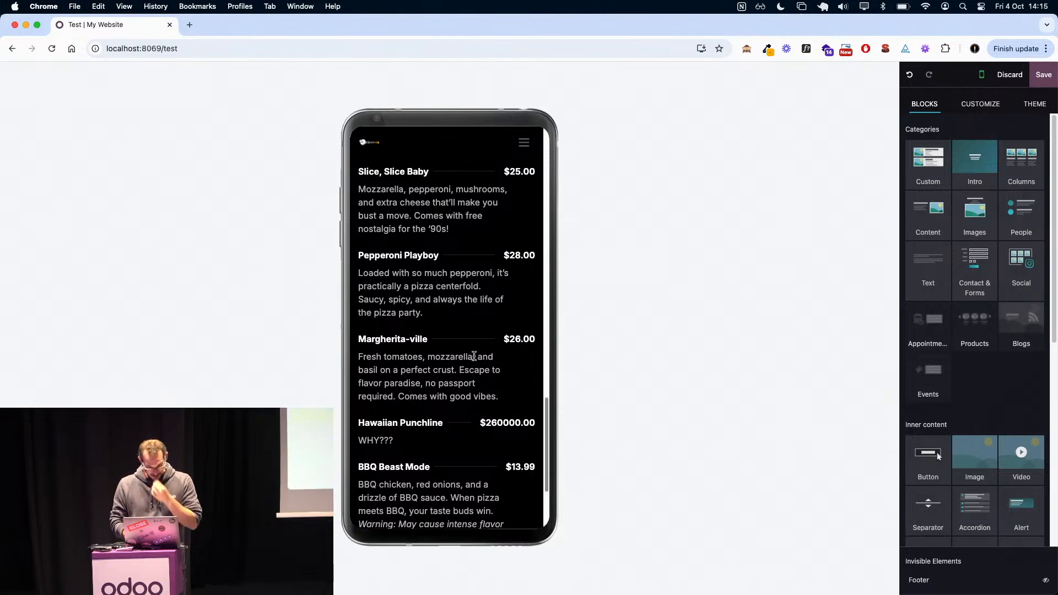
{"action": "scroll", "coordinate": [463, 322], "scroll_direction": "up", "scroll_amount": 15}
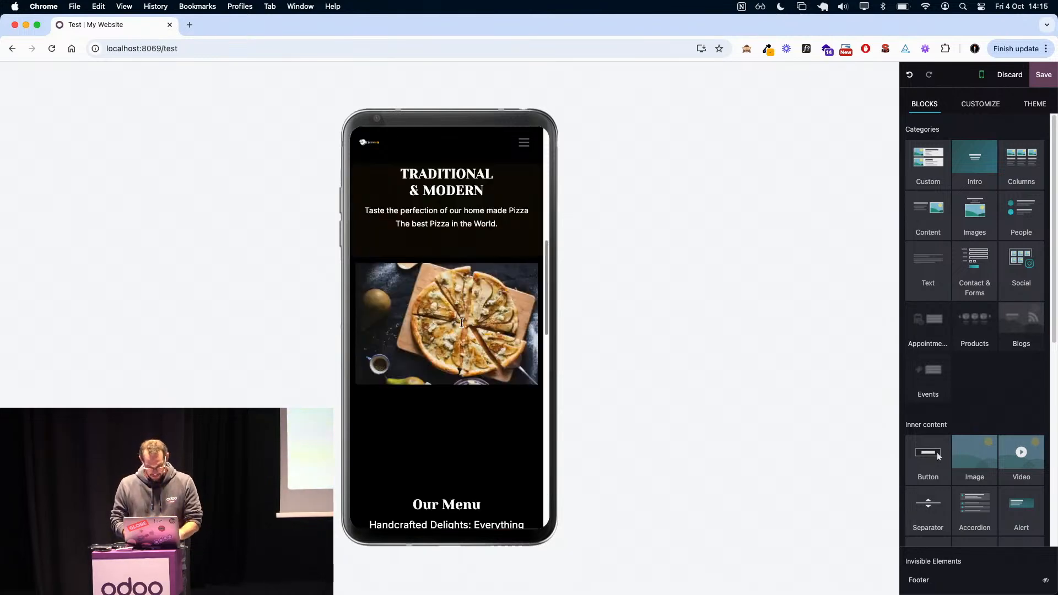
Step: Switch to the desktop preview and insert the custom Testing column block below the Our Menu section
{"action": "left_click", "coordinate": [982, 74]}
{"action": "scroll", "coordinate": [622, 490], "scroll_direction": "down", "scroll_amount": 6}
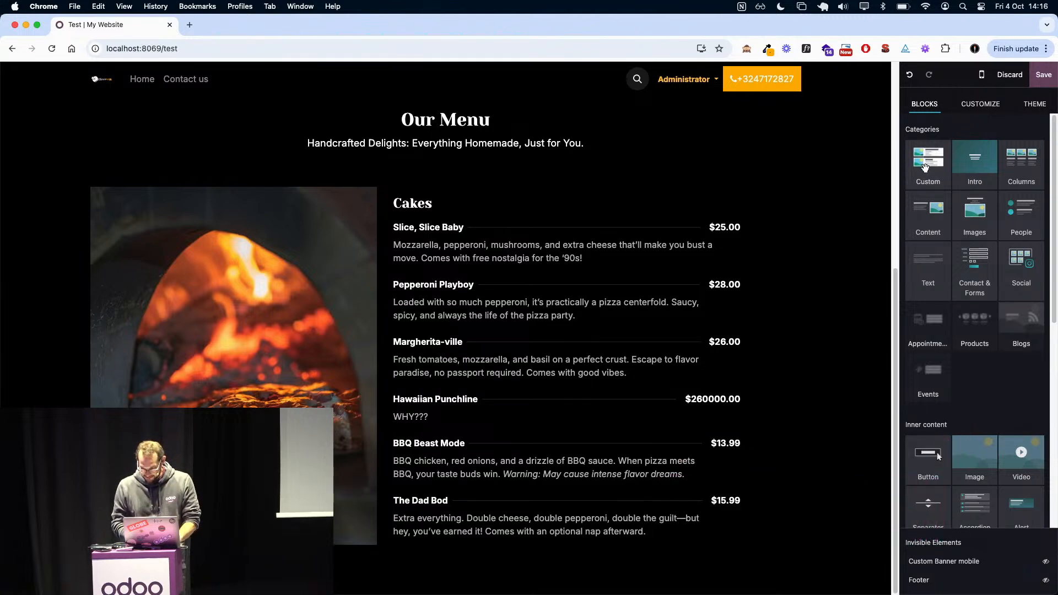
{"action": "left_click_drag", "start_coordinate": [926, 167], "coordinate": [584, 573]}
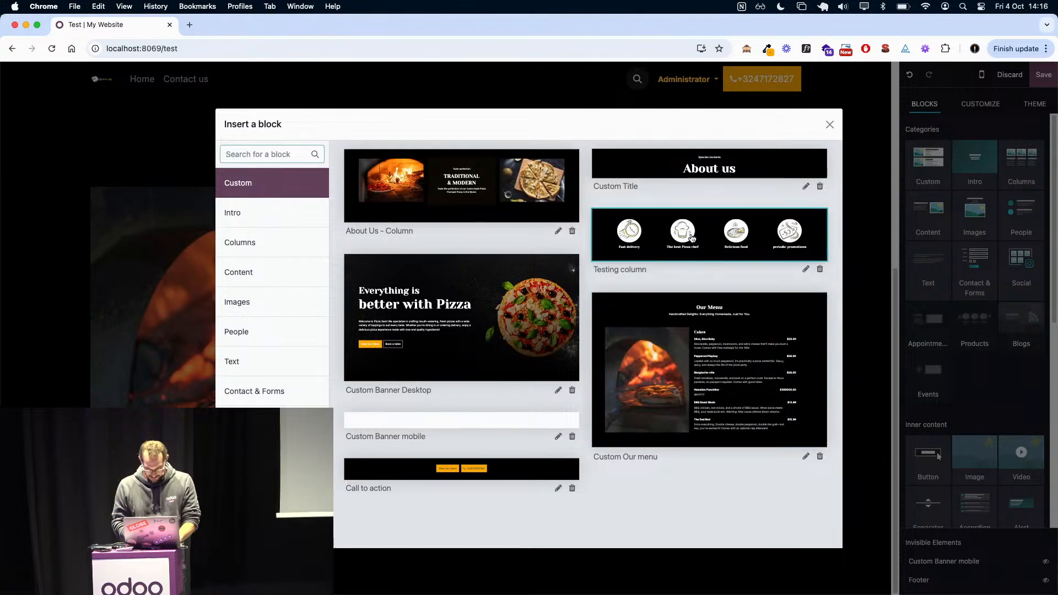
{"action": "left_click", "coordinate": [692, 238]}
{"action": "left_click", "coordinate": [791, 474]}
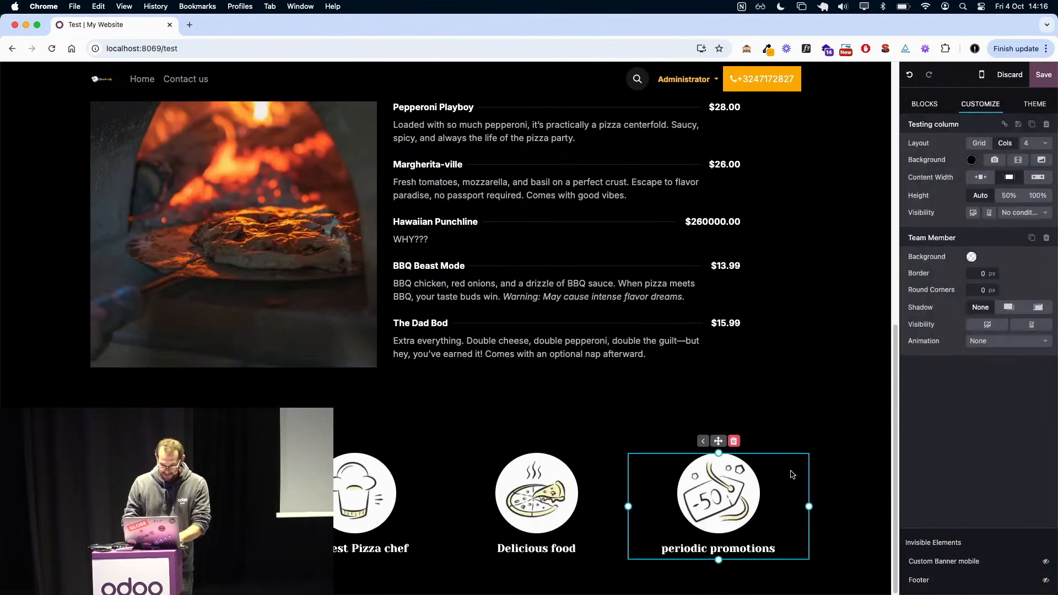
Step: Select the Testing column block and compare its column layout between the desktop and mobile previews
{"action": "left_click", "coordinate": [874, 480]}
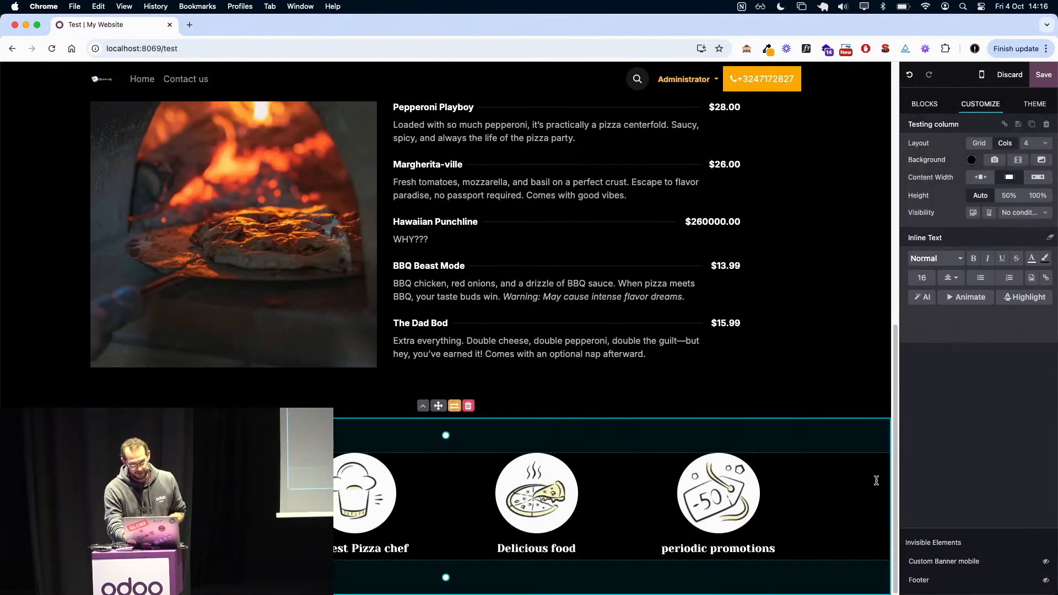
{"action": "scroll", "coordinate": [1034, 138], "scroll_direction": "up", "scroll_amount": 2}
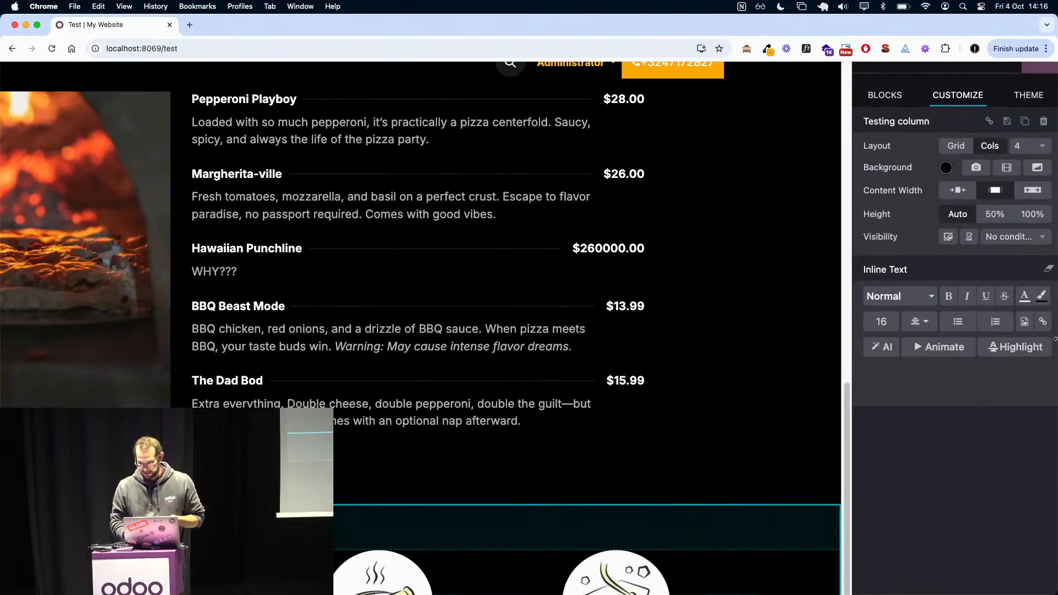
{"action": "scroll", "coordinate": [1019, 335], "scroll_direction": "up", "scroll_amount": 5}
{"action": "scroll", "coordinate": [1011, 408], "scroll_direction": "down", "scroll_amount": 7}
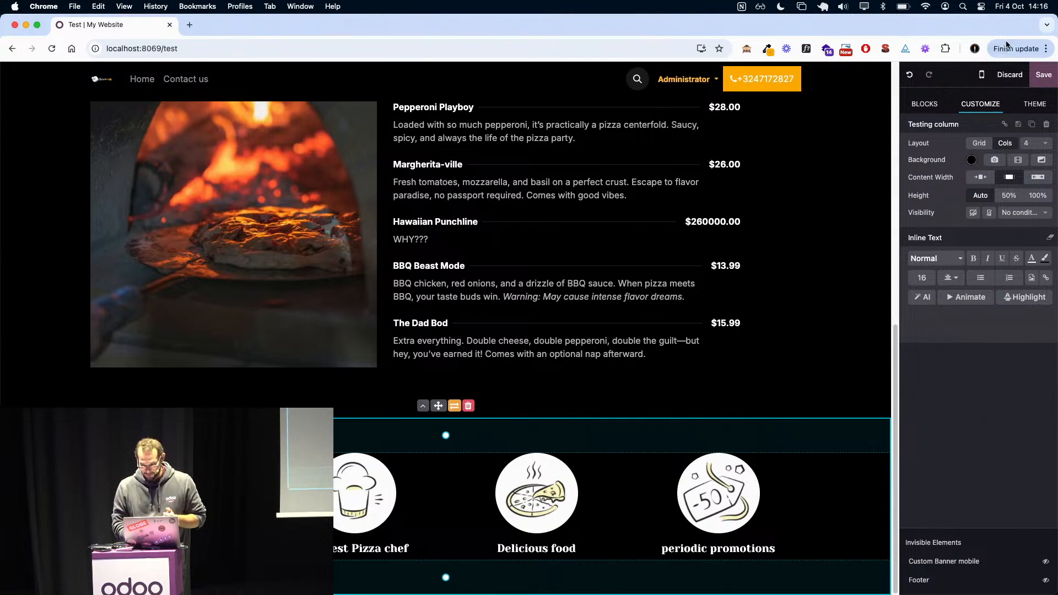
{"action": "left_click", "coordinate": [981, 74]}
{"action": "scroll", "coordinate": [480, 374], "scroll_direction": "down", "scroll_amount": 10}
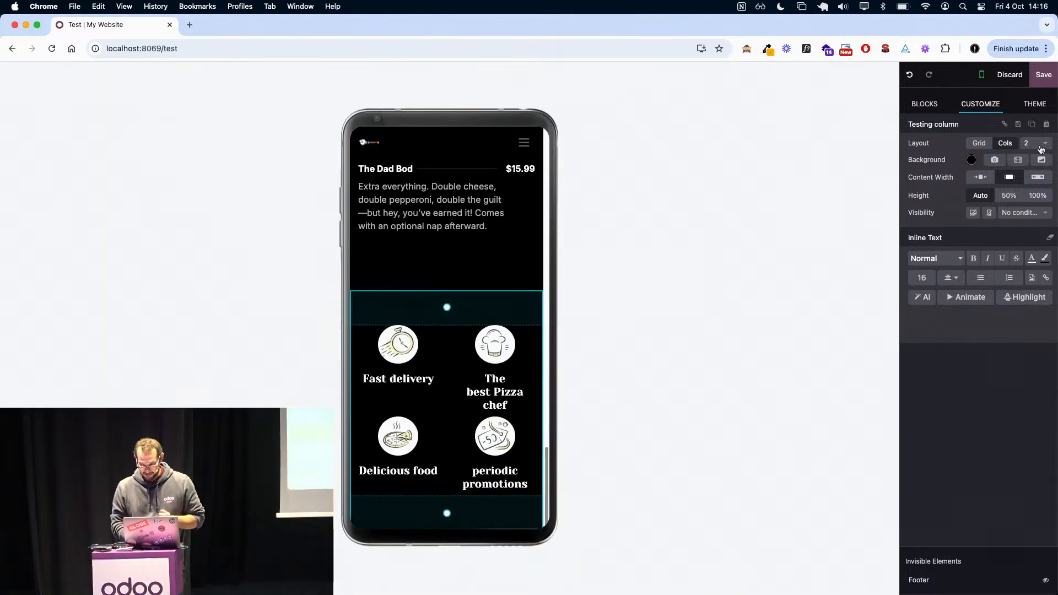
{"action": "scroll", "coordinate": [1037, 149], "scroll_direction": "up", "scroll_amount": 5}
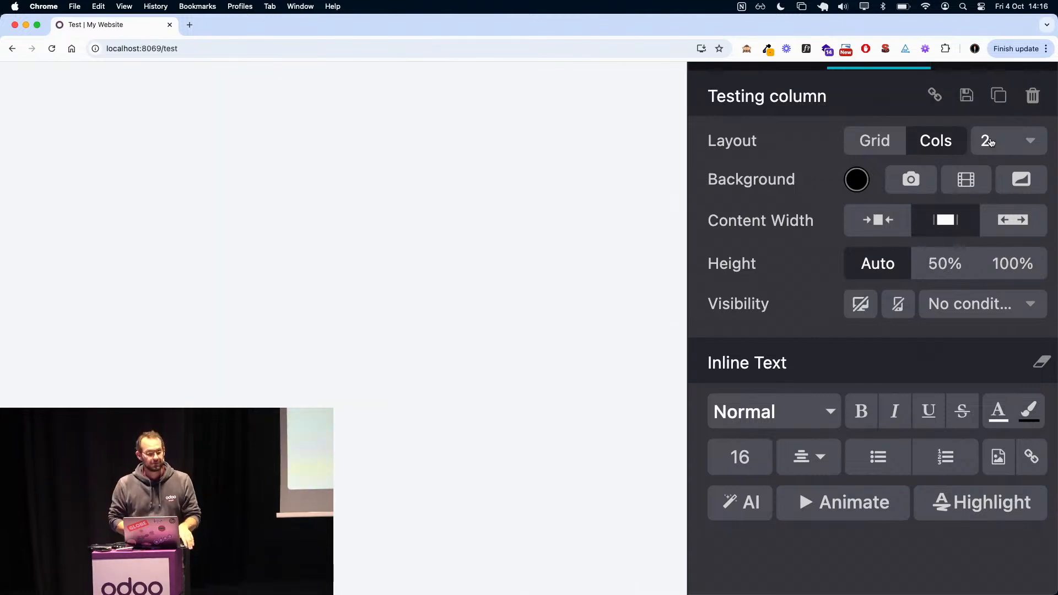
{"action": "key", "text": "super+0"}
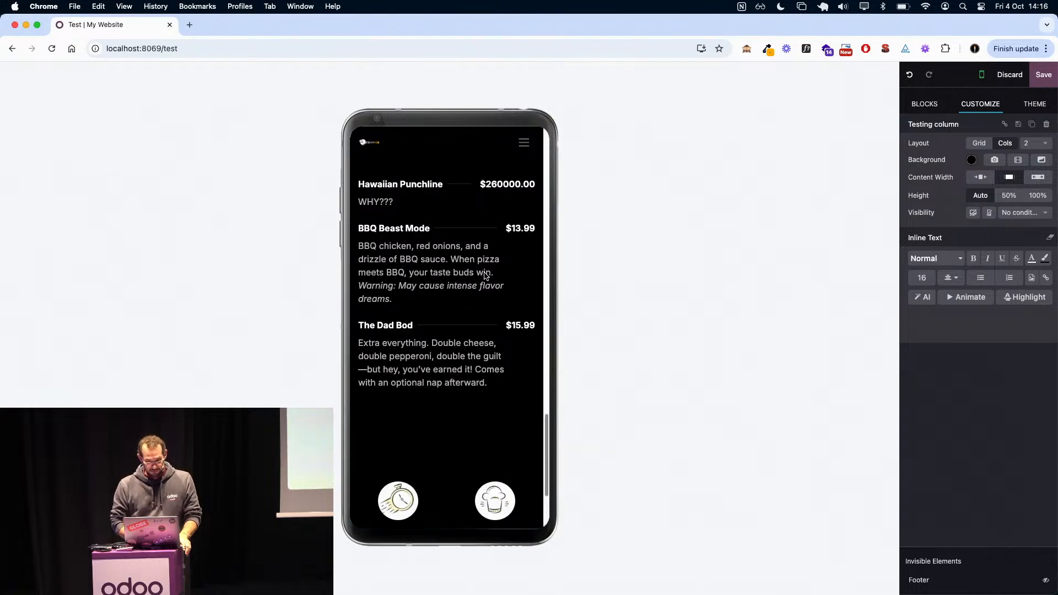
Step: In the mobile preview, move the About Us pizza image column ahead of the Traditional & Modern text column
{"action": "scroll", "coordinate": [484, 274], "scroll_direction": "up", "scroll_amount": 15}
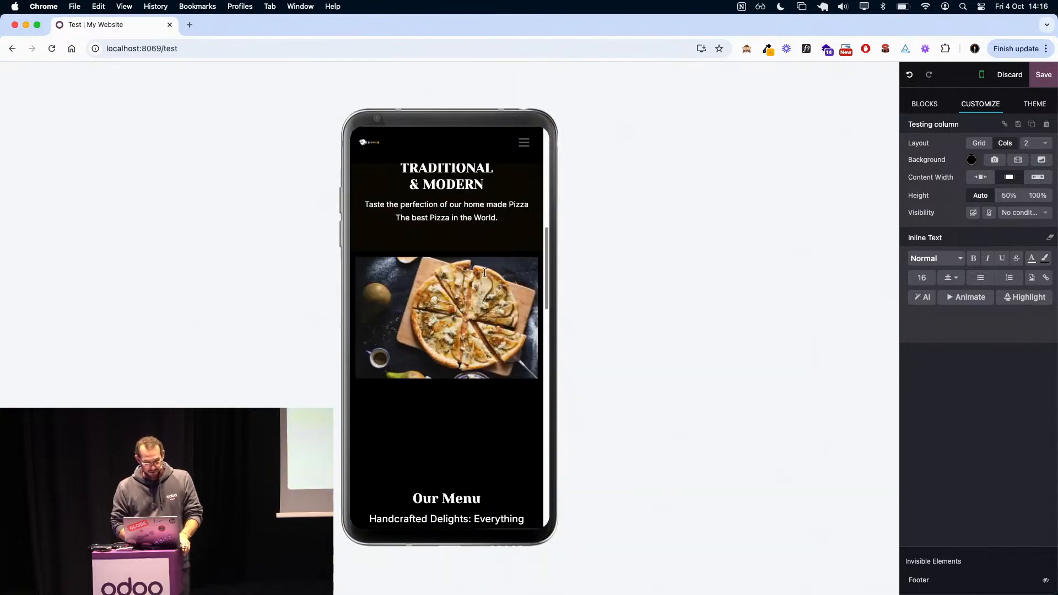
{"action": "scroll", "coordinate": [484, 273], "scroll_direction": "up", "scroll_amount": 3}
{"action": "left_click", "coordinate": [484, 273]}
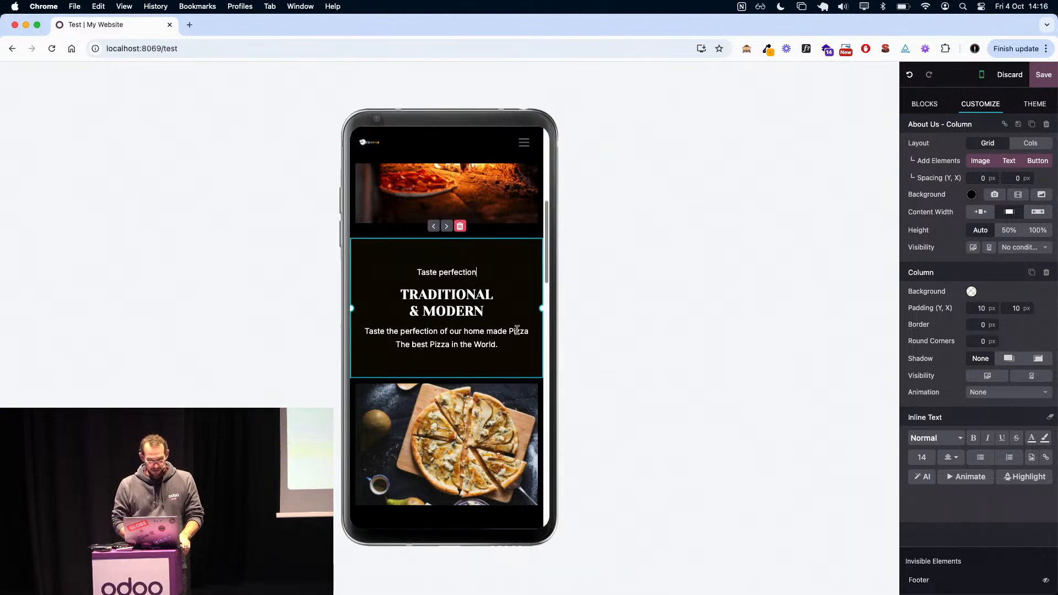
{"action": "scroll", "coordinate": [438, 240], "scroll_direction": "up", "scroll_amount": 5}
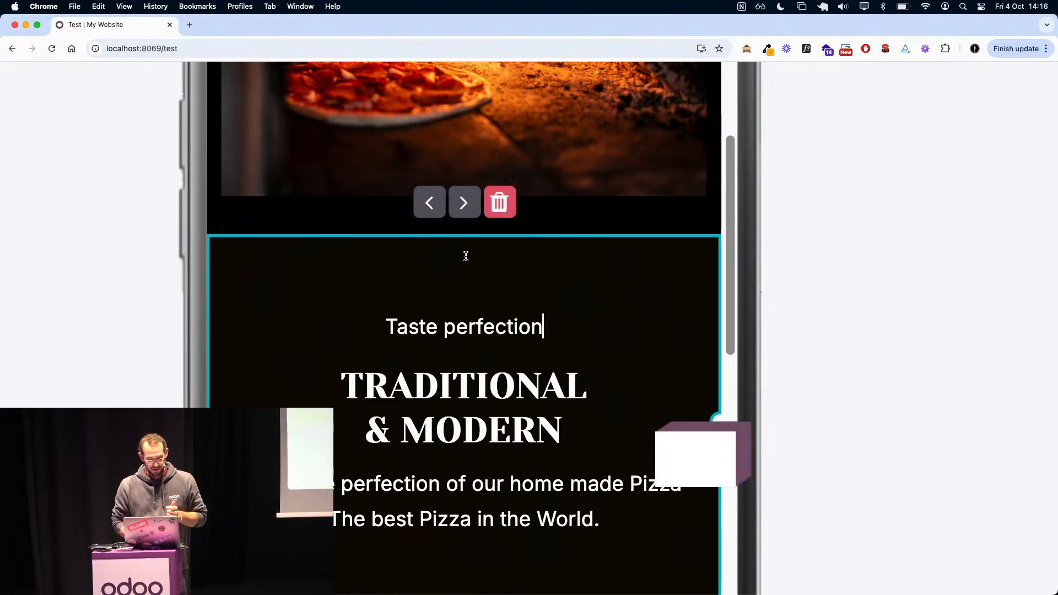
{"action": "scroll", "coordinate": [465, 256], "scroll_direction": "down", "scroll_amount": 5}
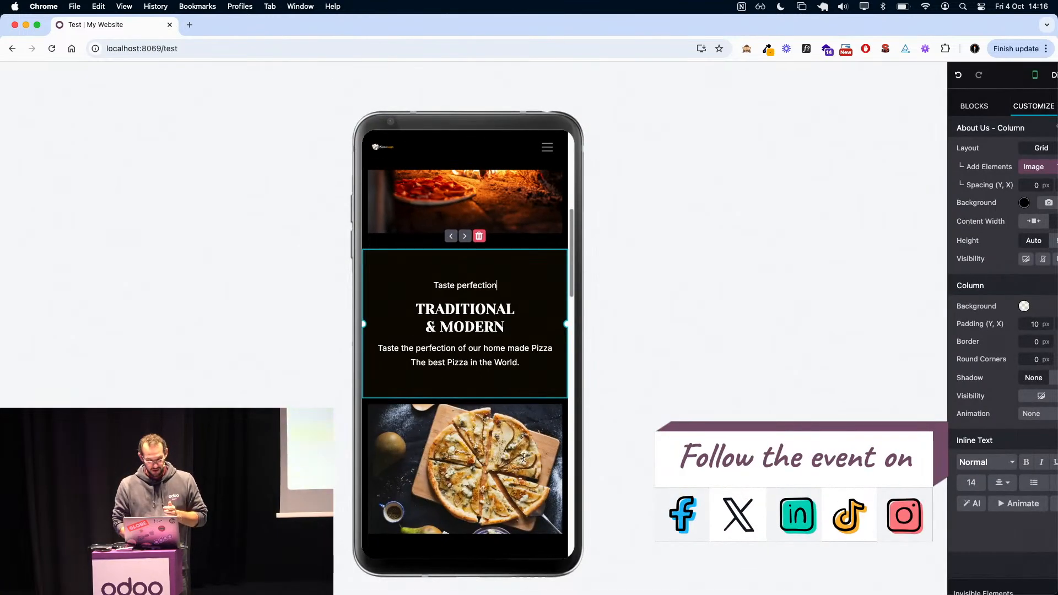
{"action": "left_click", "coordinate": [480, 467]}
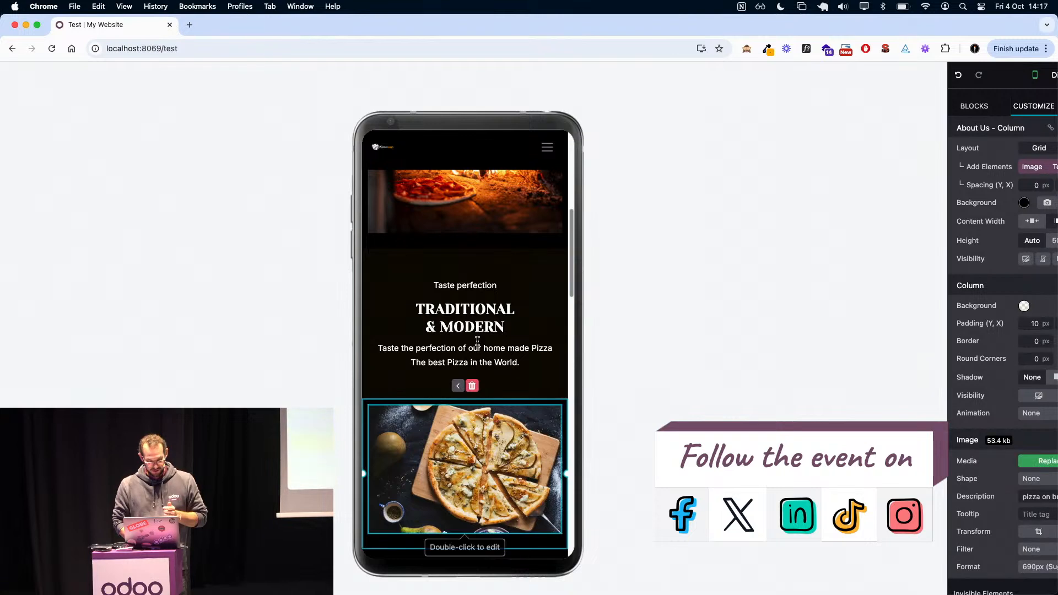
{"action": "left_click", "coordinate": [459, 388]}
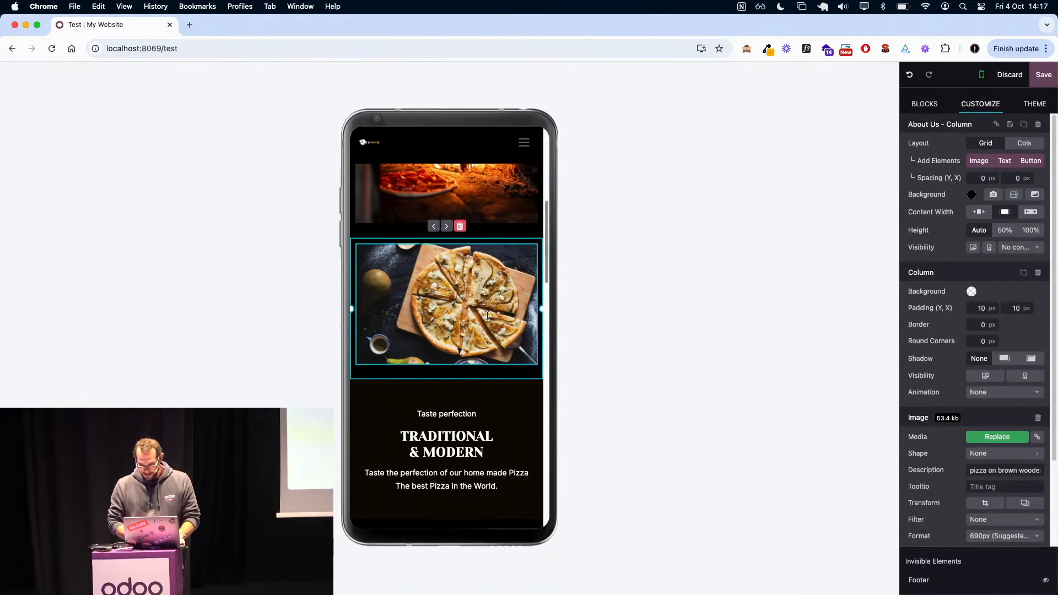
Step: Return to the desktop preview, check the About Us column order and reveal the invisible Custom Banner mobile block
{"action": "left_click", "coordinate": [982, 79]}
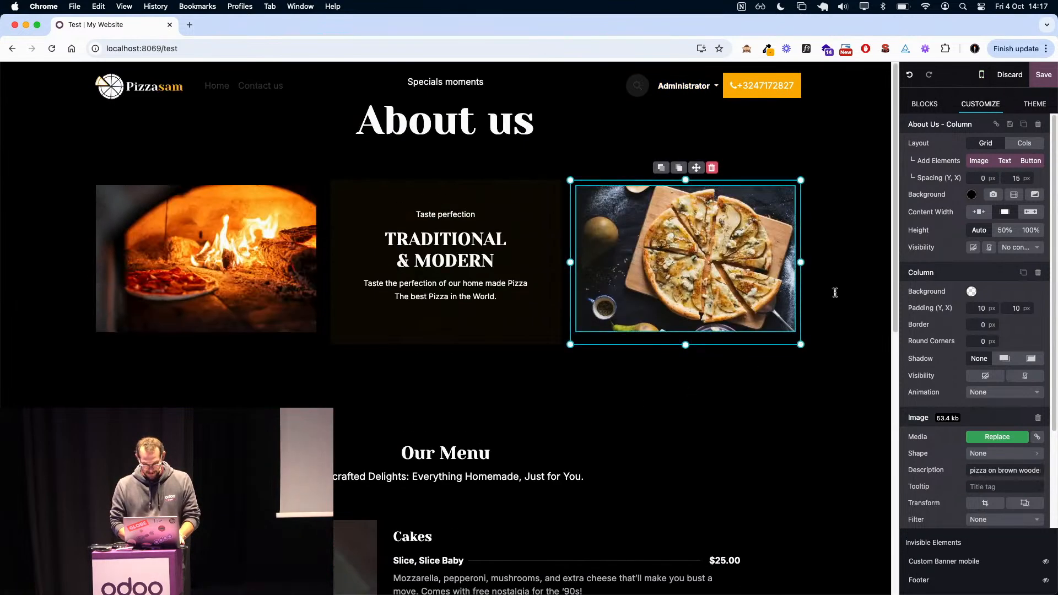
{"action": "left_click", "coordinate": [840, 165]}
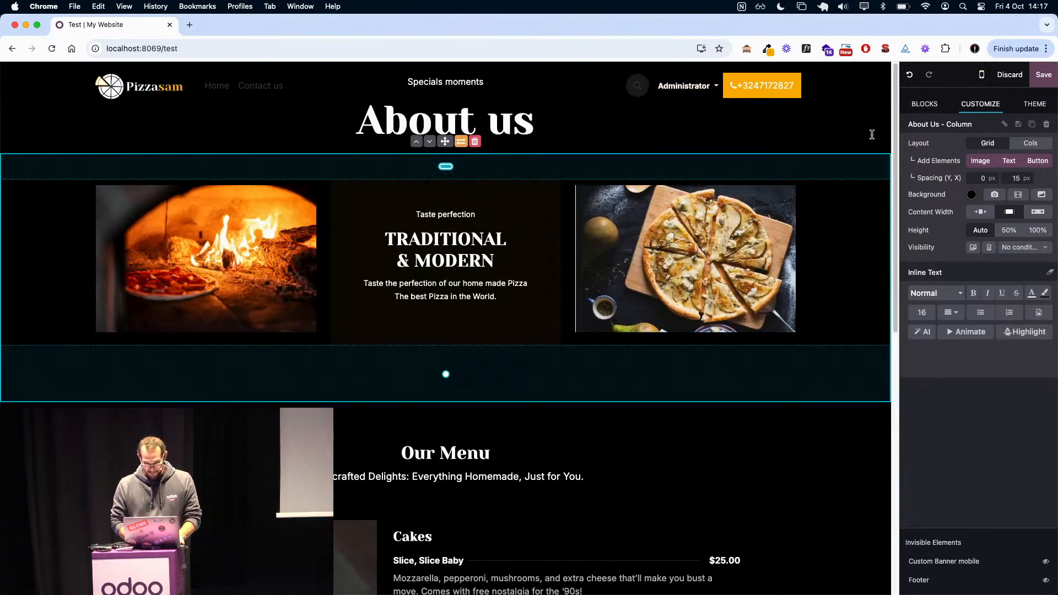
{"action": "left_click", "coordinate": [959, 561]}
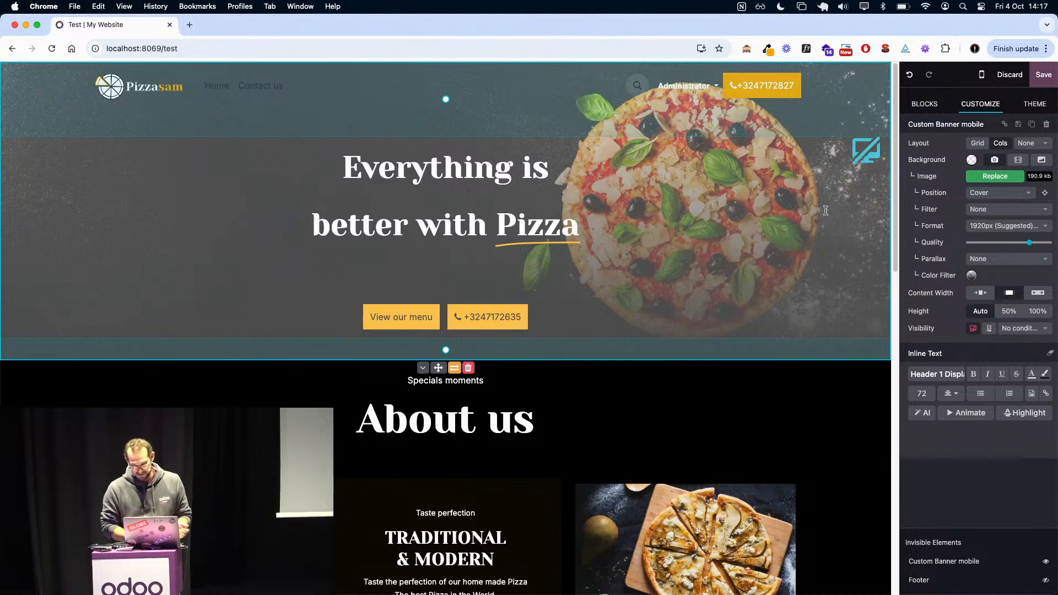
{"action": "scroll", "coordinate": [997, 318], "scroll_direction": "up", "scroll_amount": 5}
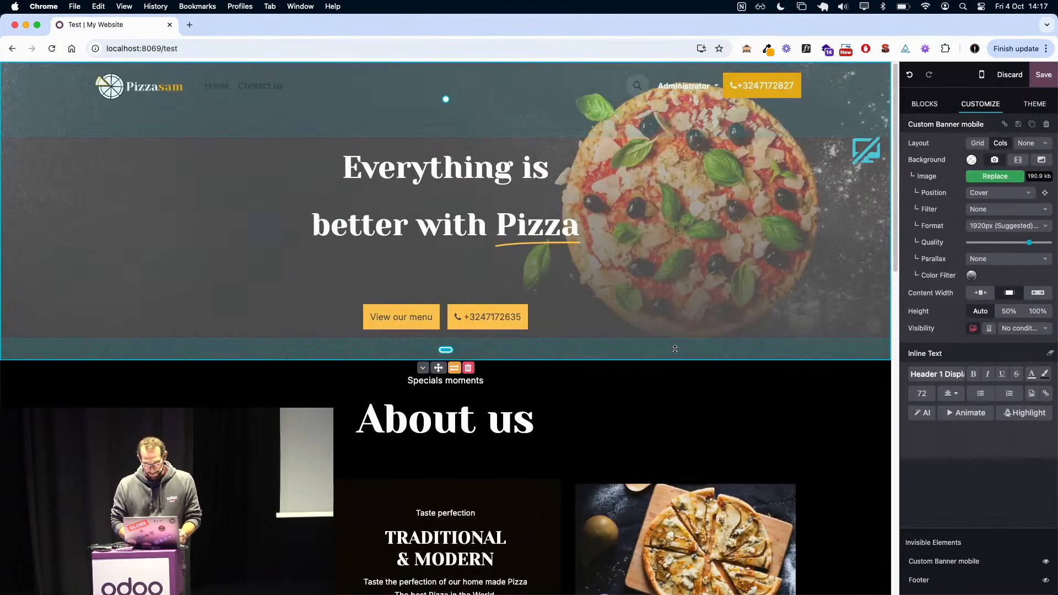
Step: Hide the Testing column block on mobile and check the bottom of the page in the mobile preview
{"action": "scroll", "coordinate": [695, 414], "scroll_direction": "down", "scroll_amount": 10}
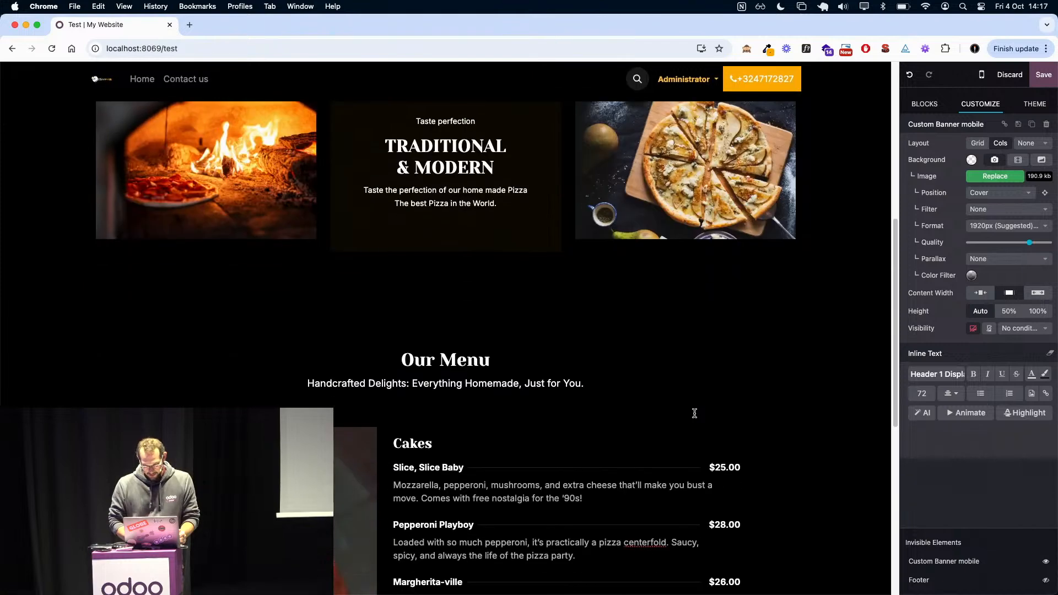
{"action": "scroll", "coordinate": [690, 354], "scroll_direction": "down", "scroll_amount": 10}
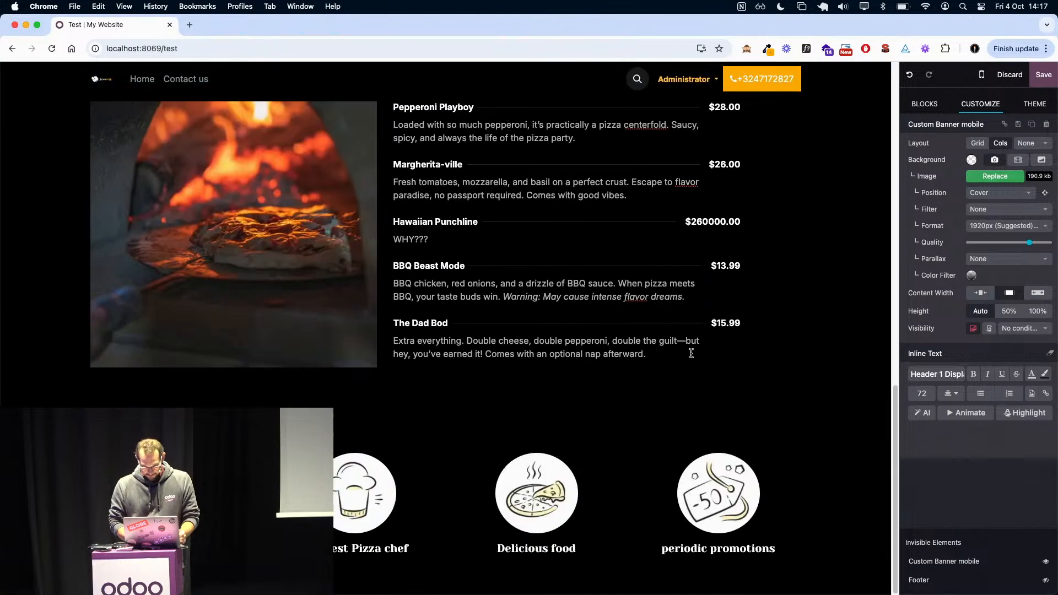
{"action": "left_click", "coordinate": [812, 538]}
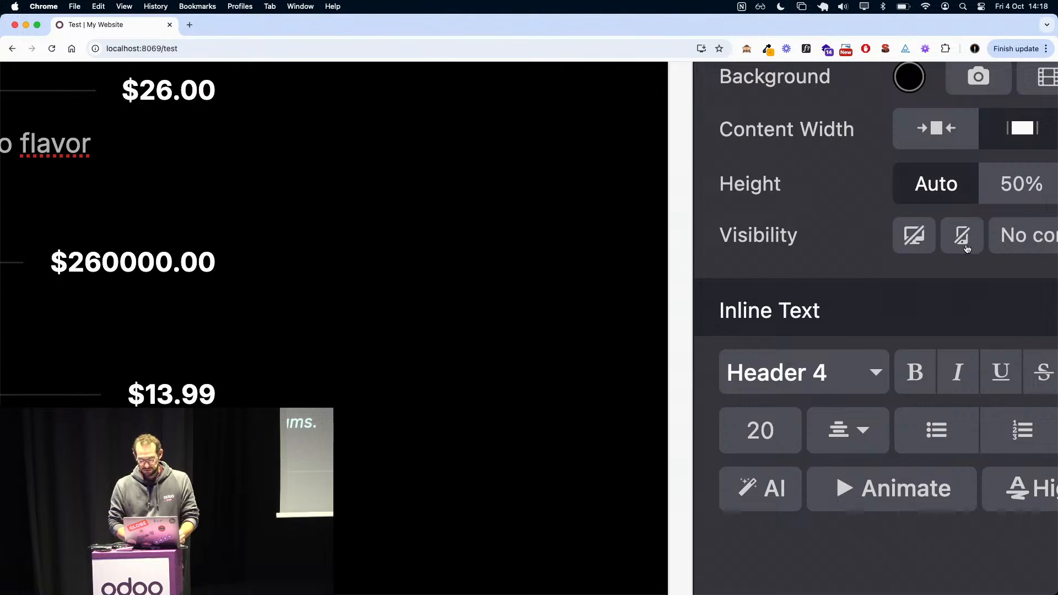
{"action": "left_click", "coordinate": [962, 234]}
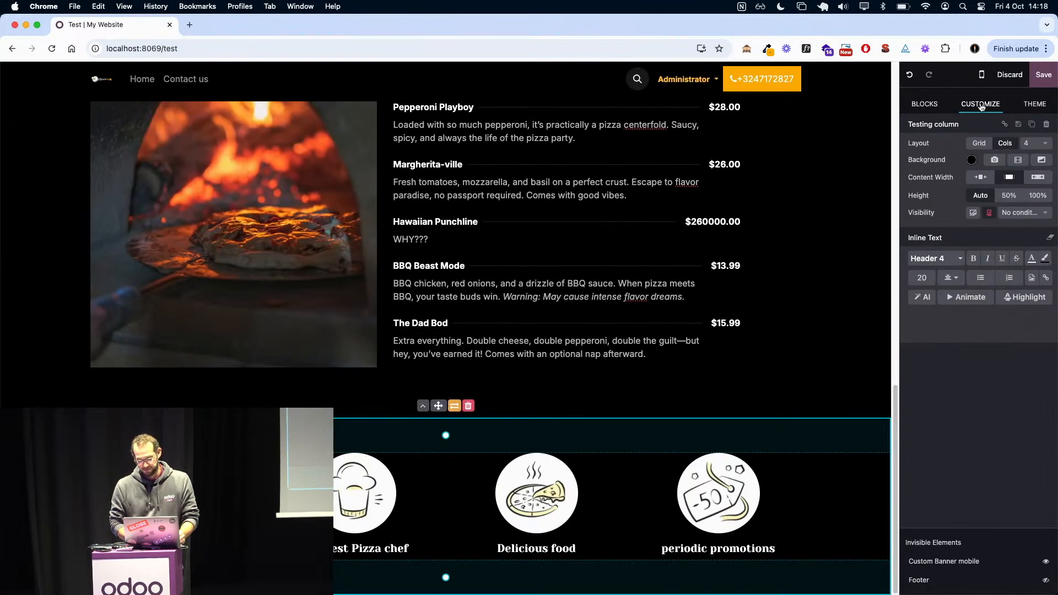
{"action": "left_click", "coordinate": [981, 81]}
{"action": "scroll", "coordinate": [444, 386], "scroll_direction": "down", "scroll_amount": 10}
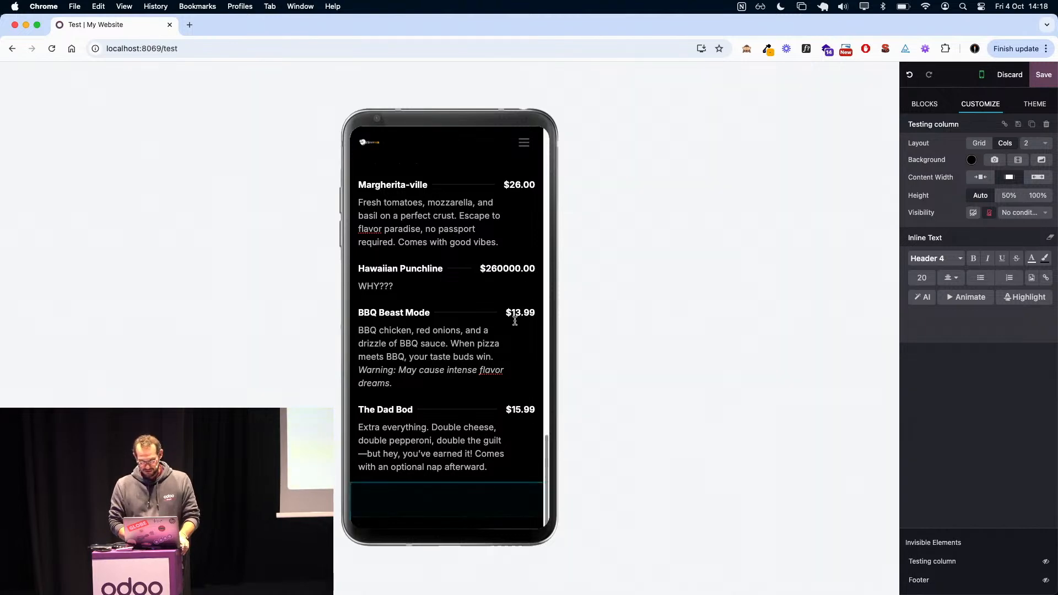
Step: Back in the desktop preview, reveal the Custom Banner mobile block and insert the Custom Banner Desktop block below it
{"action": "left_click", "coordinate": [981, 75]}
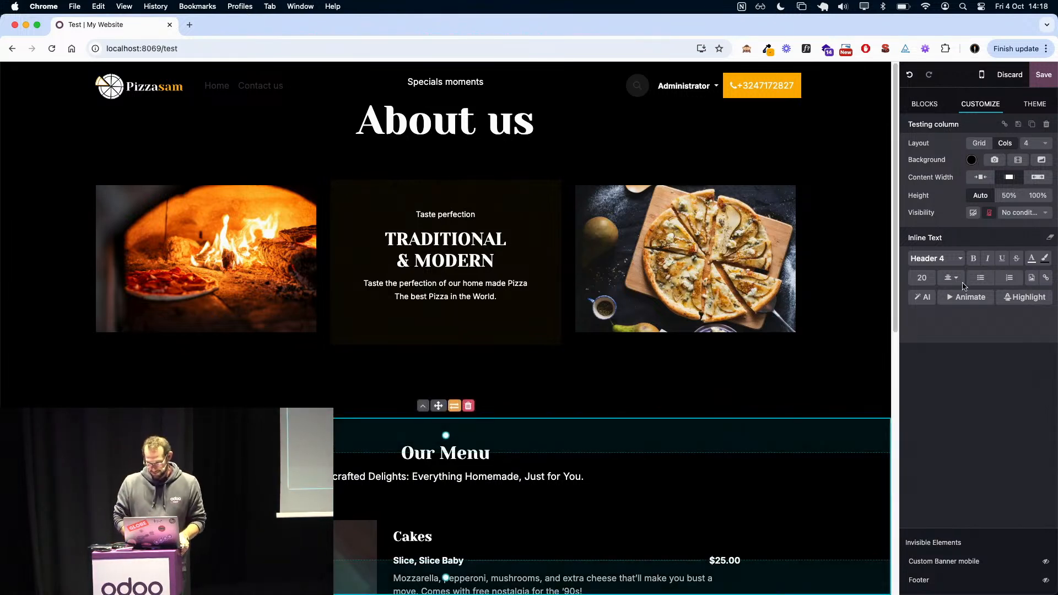
{"action": "left_click", "coordinate": [984, 560]}
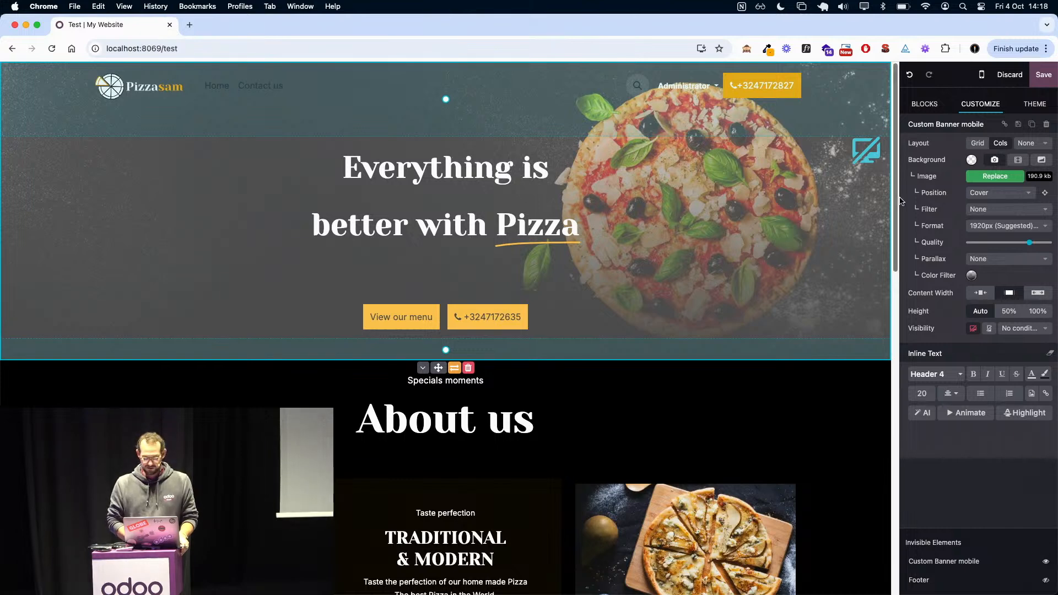
{"action": "left_click", "coordinate": [924, 104]}
{"action": "left_click_drag", "start_coordinate": [927, 162], "coordinate": [573, 356]}
{"action": "left_click", "coordinate": [475, 337]}
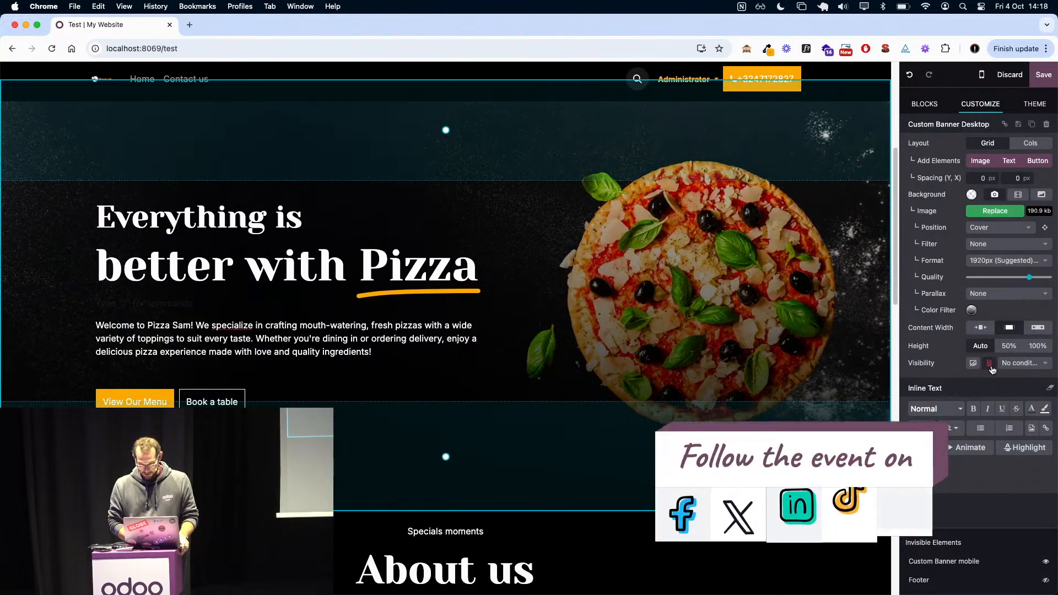
{"action": "left_click", "coordinate": [974, 362]}
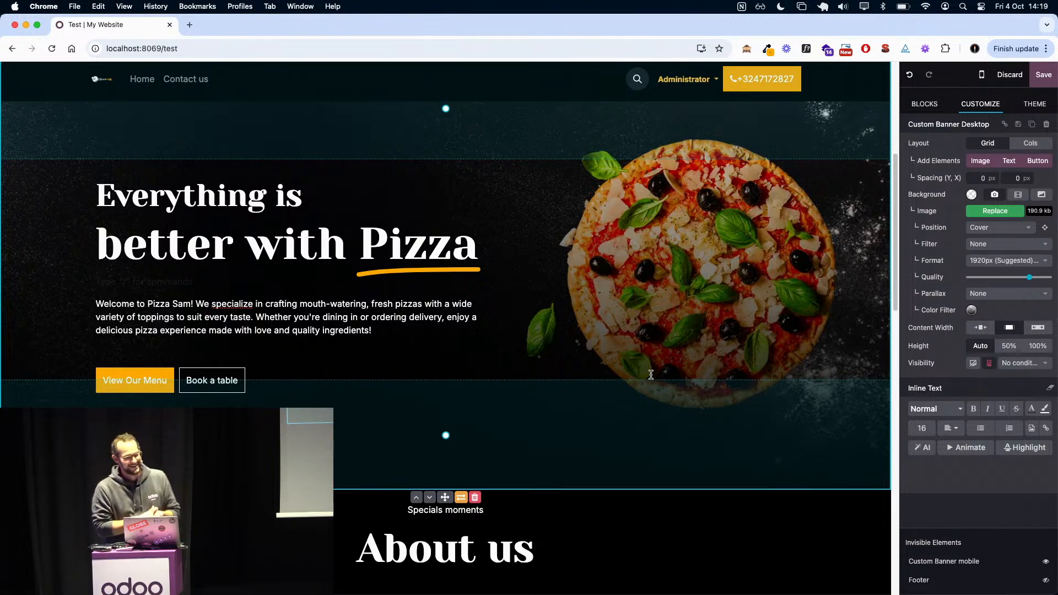
Step: Save the Test page's changes and leave the website editor
{"action": "left_click", "coordinate": [1045, 72]}
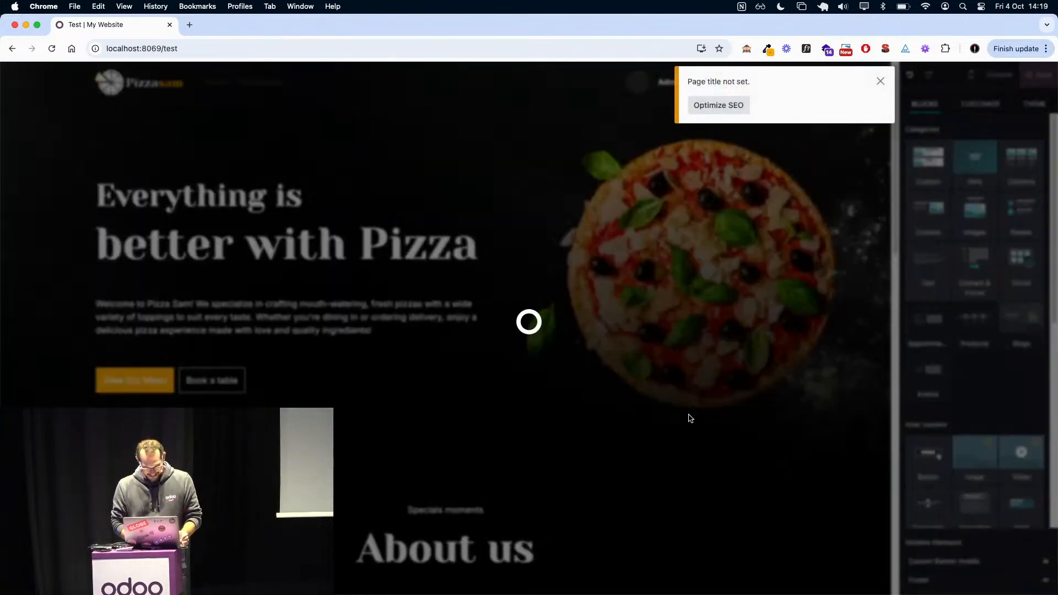
{"action": "key", "text": "Escape"}
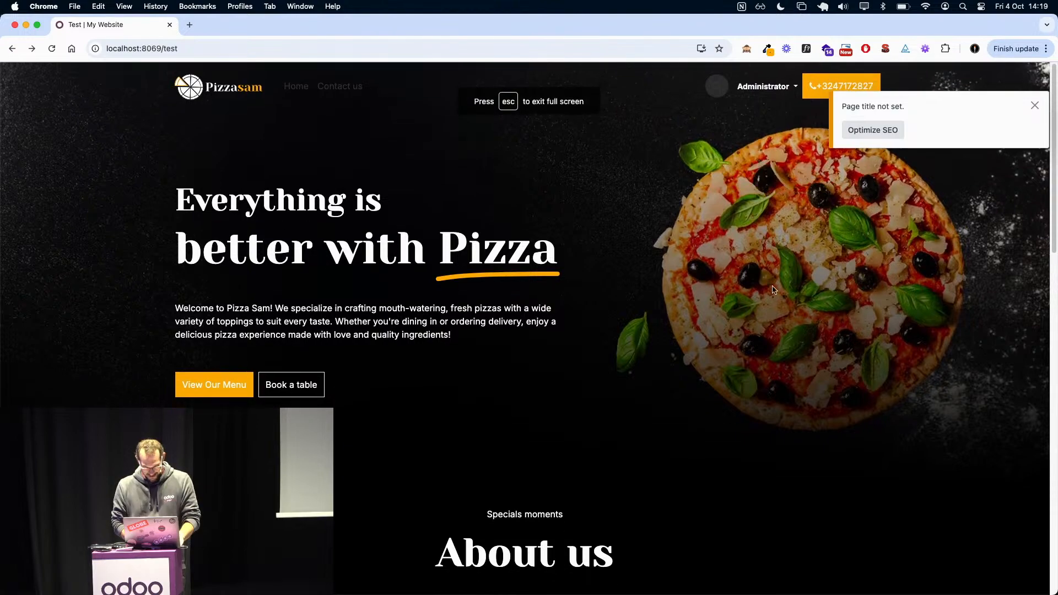
Step: Review the saved Test page from top to bottom in the desktop view and in the mobile preview
{"action": "scroll", "coordinate": [773, 290], "scroll_direction": "down", "scroll_amount": 15}
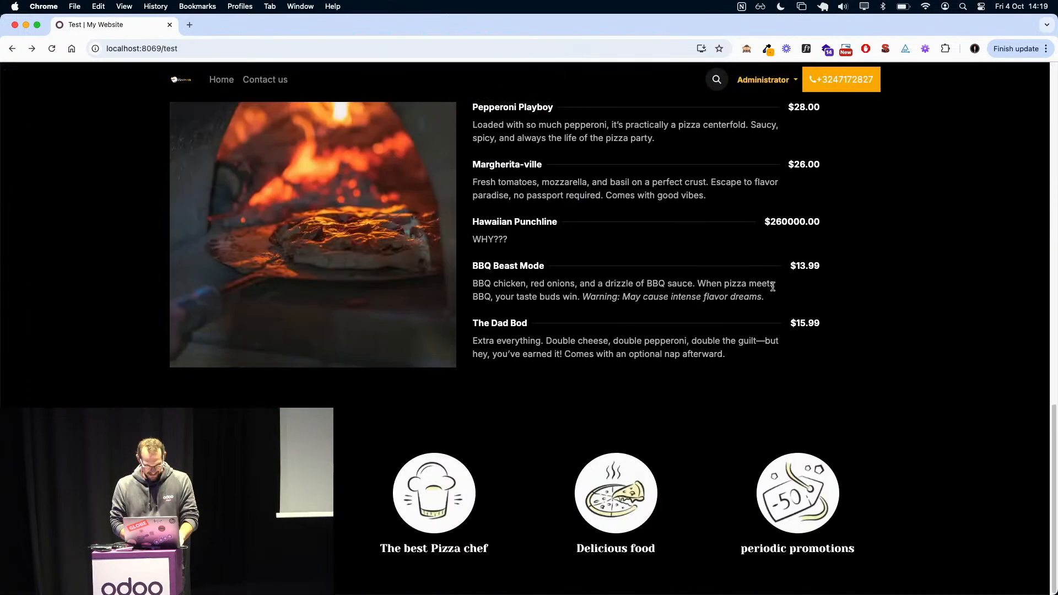
{"action": "scroll", "coordinate": [773, 286], "scroll_direction": "up", "scroll_amount": 15}
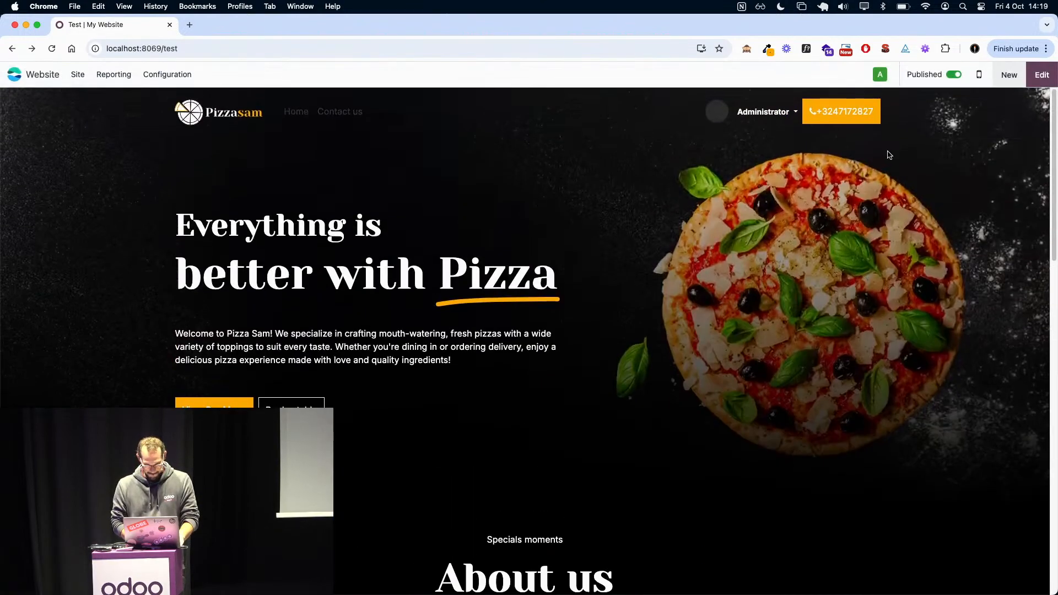
{"action": "left_click", "coordinate": [985, 81]}
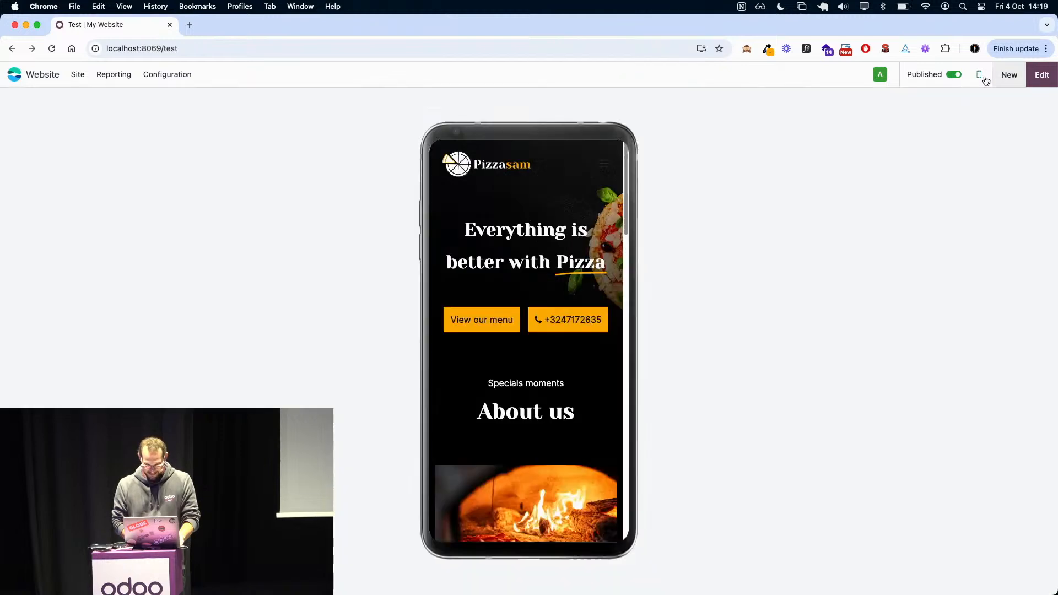
{"action": "scroll", "coordinate": [540, 280], "scroll_direction": "down", "scroll_amount": 10}
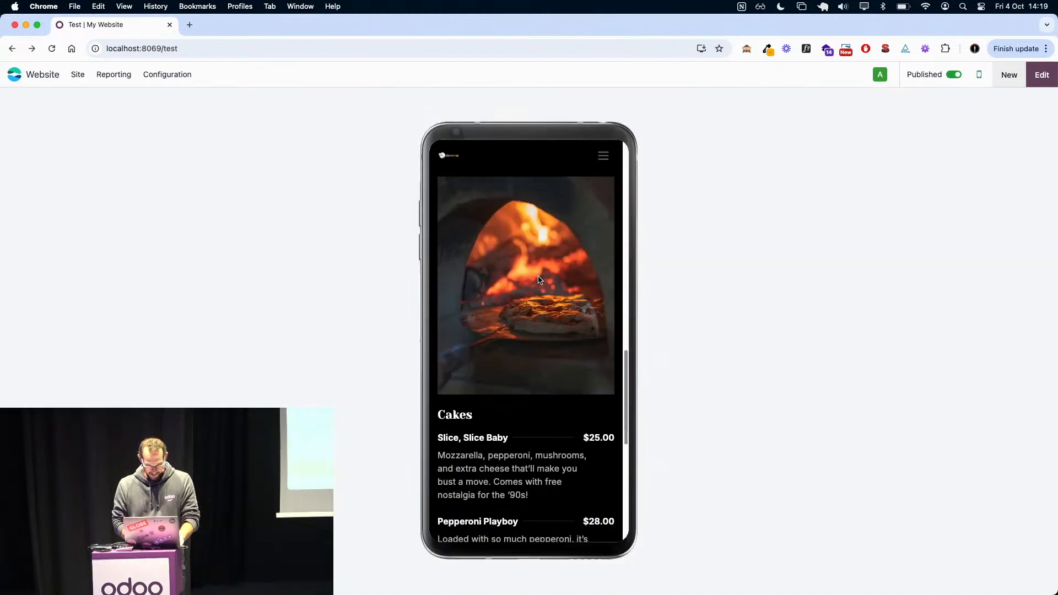
{"action": "scroll", "coordinate": [540, 280], "scroll_direction": "down", "scroll_amount": 8}
{"action": "scroll", "coordinate": [540, 280], "scroll_direction": "up", "scroll_amount": 3}
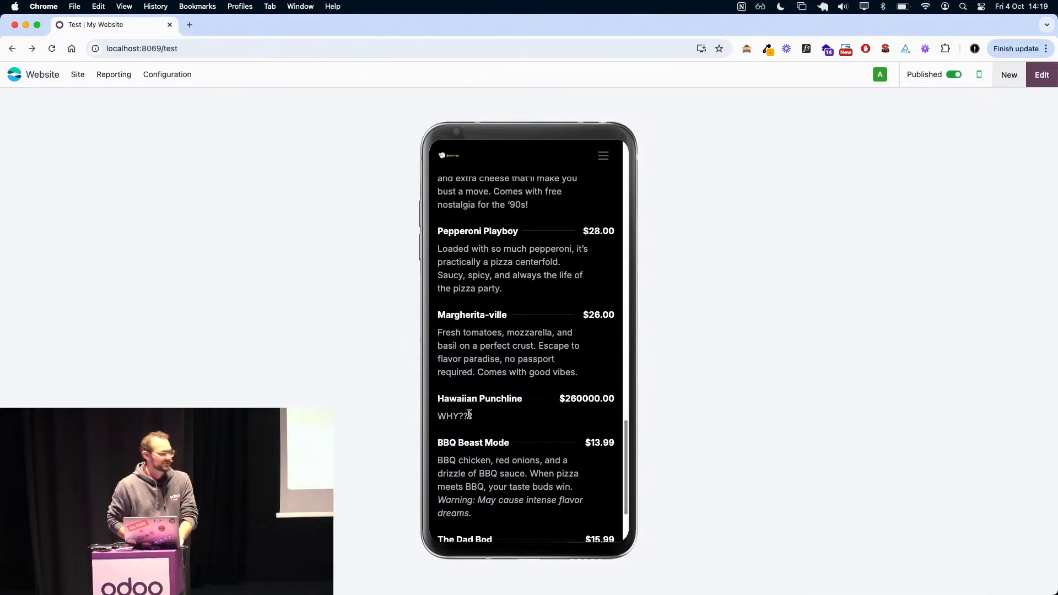
{"action": "scroll", "coordinate": [469, 415], "scroll_direction": "up", "scroll_amount": 15}
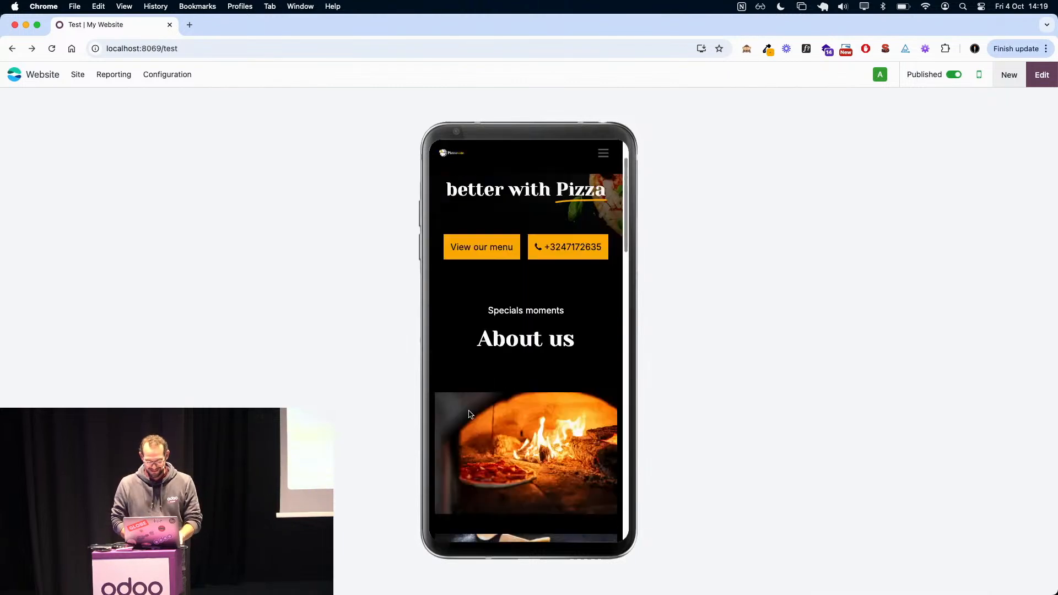
{"action": "scroll", "coordinate": [469, 414], "scroll_direction": "up", "scroll_amount": 2}
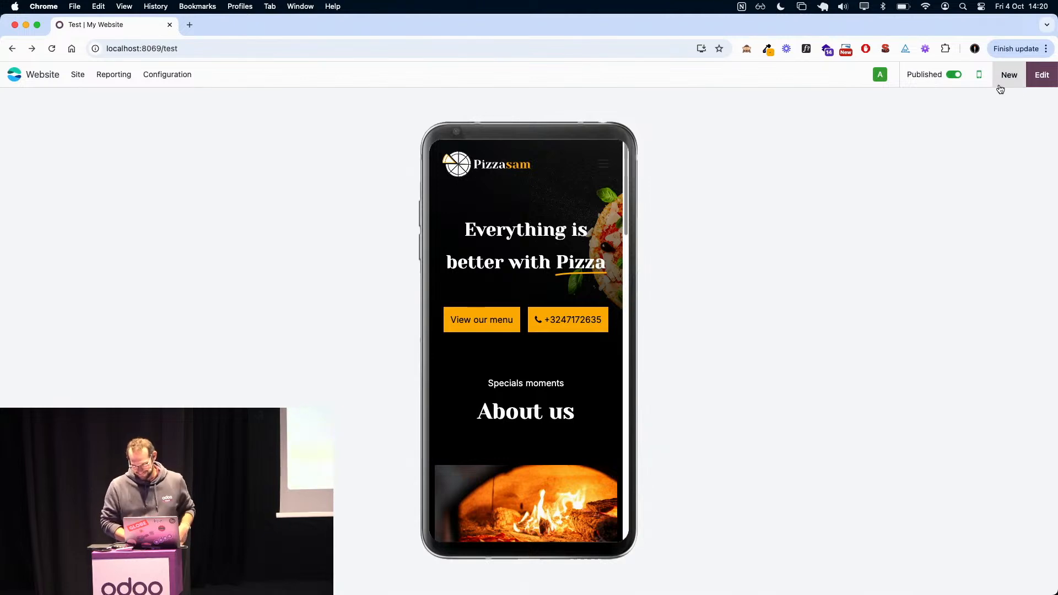
{"action": "key", "text": "ctrl+Right"}
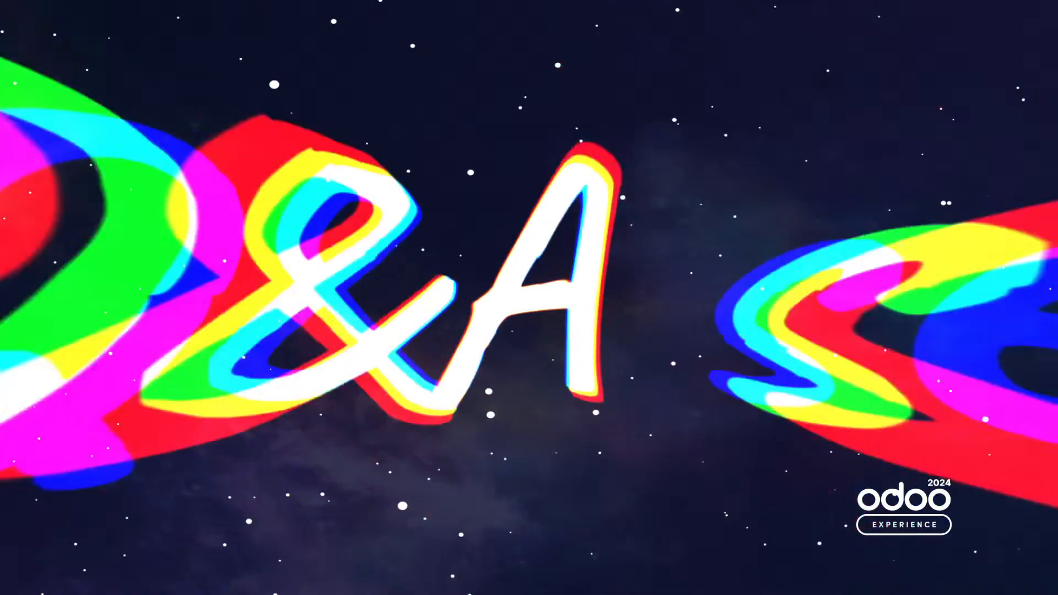